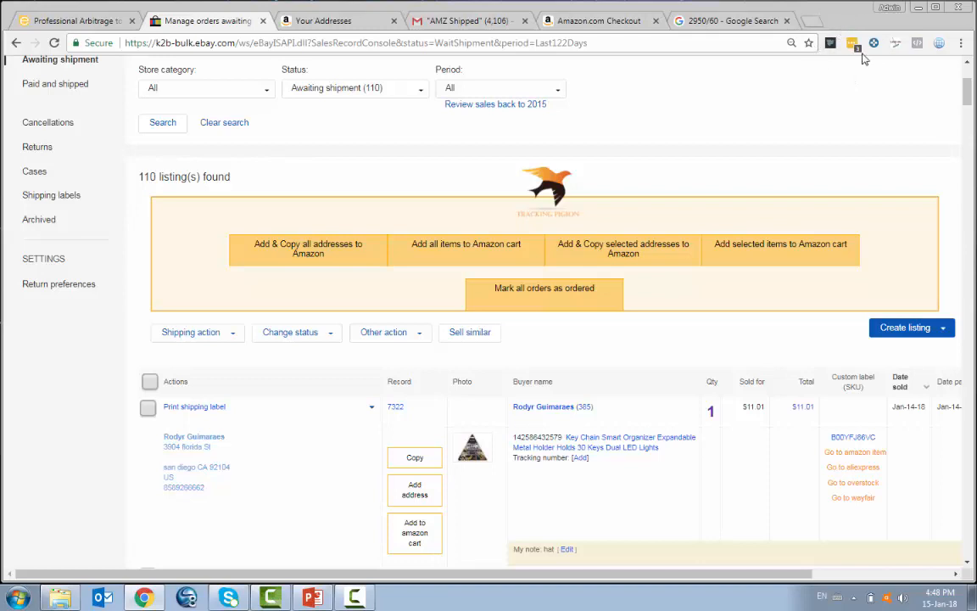
# - Select the two newest orders awaiting shipment, add and copy their addresses to Amazon, and clear the selection
pyautogui.moveTo(971, 100); pyautogui.dragTo(968, 109)
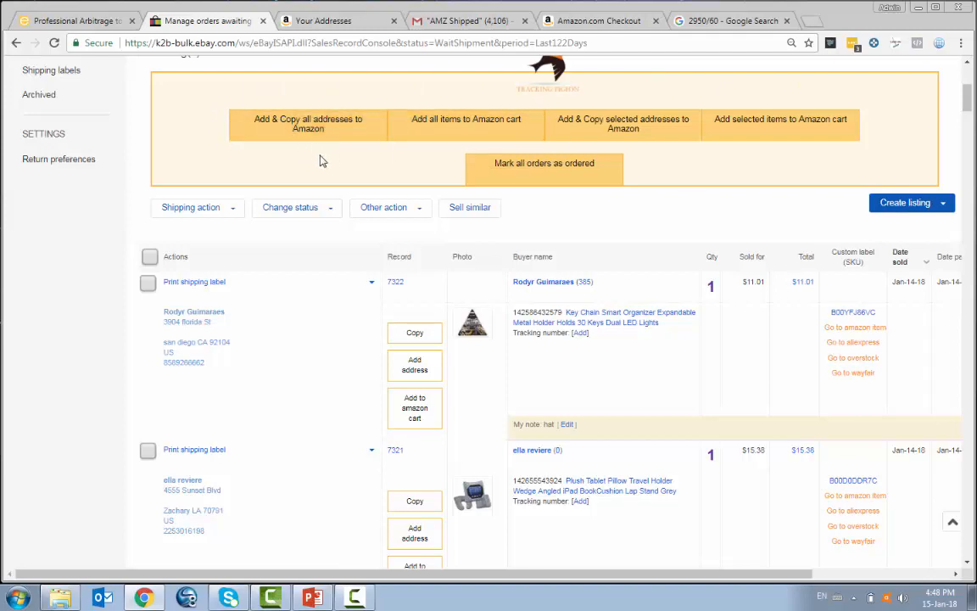
pyautogui.click(150, 257)
pyautogui.click(149, 257)
pyautogui.click(148, 282)
pyautogui.click(147, 450)
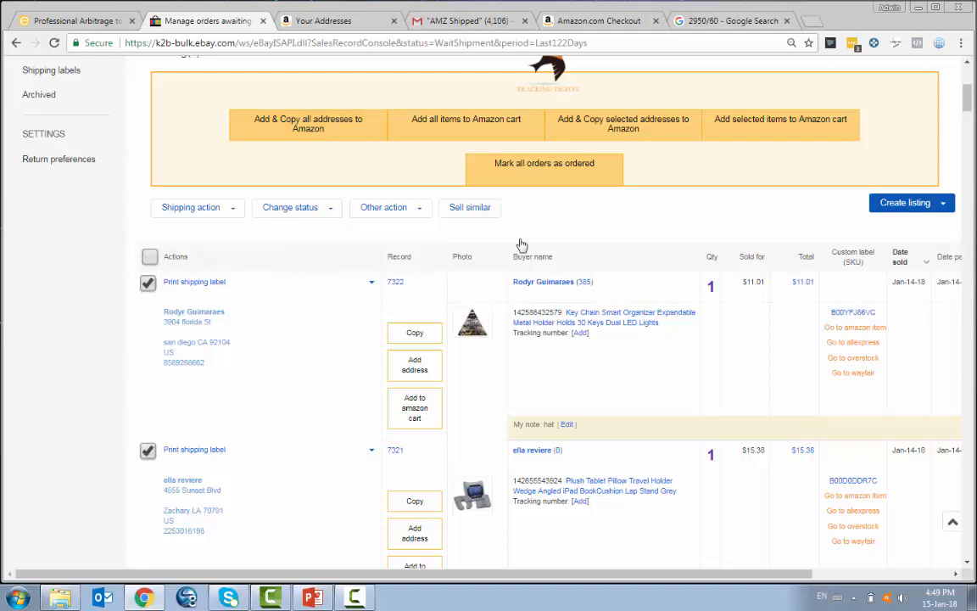
pyautogui.click(623, 127)
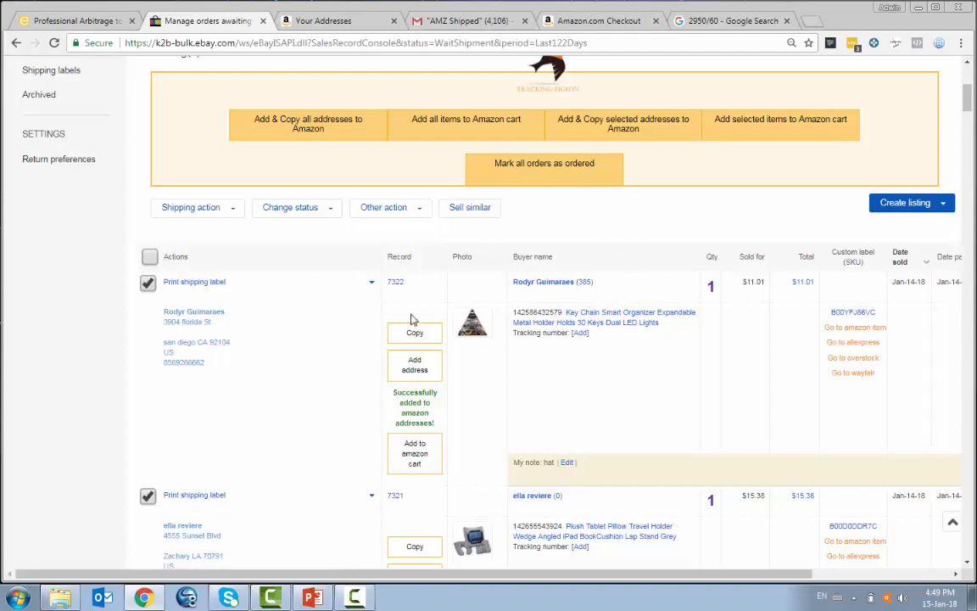
pyautogui.click(150, 258)
# - Check the first order's buyer details and find the matching entry in the Amazon address book
pyautogui.scroll(-2, 598, 400)
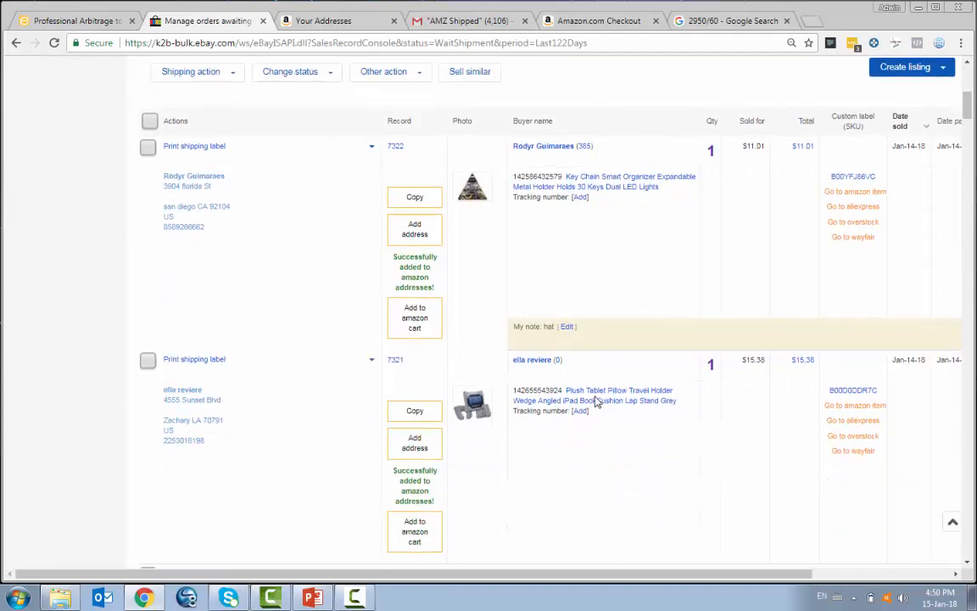
pyautogui.scroll(-1, 598, 401)
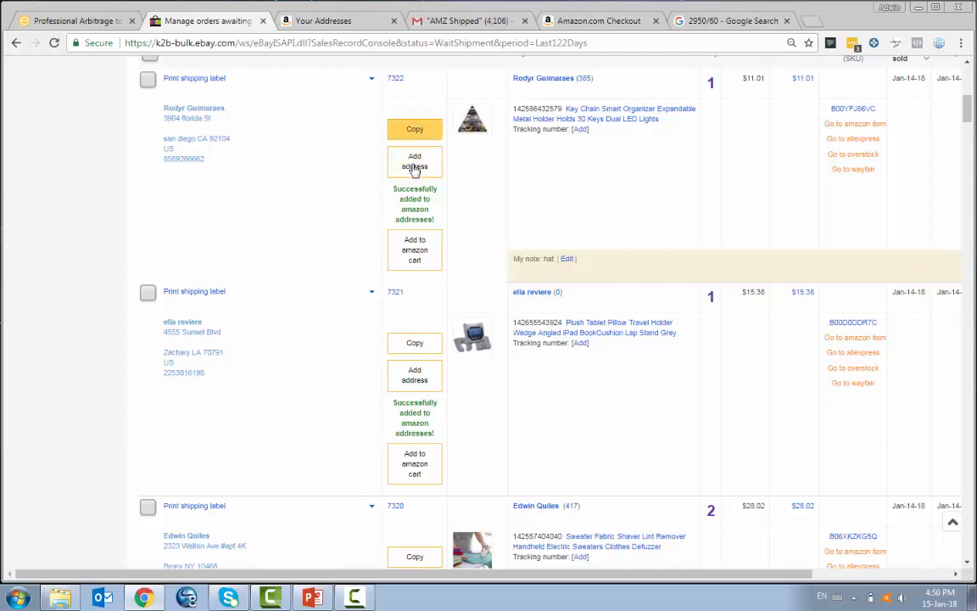
pyautogui.scroll(1, 321, 183)
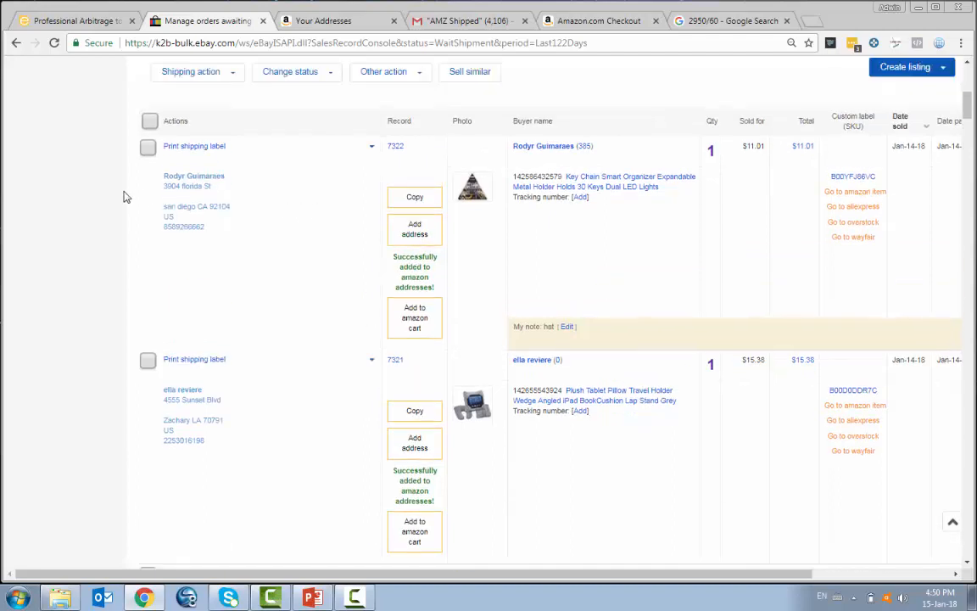
pyautogui.moveTo(163, 176); pyautogui.dragTo(226, 176)
pyautogui.click(323, 20)
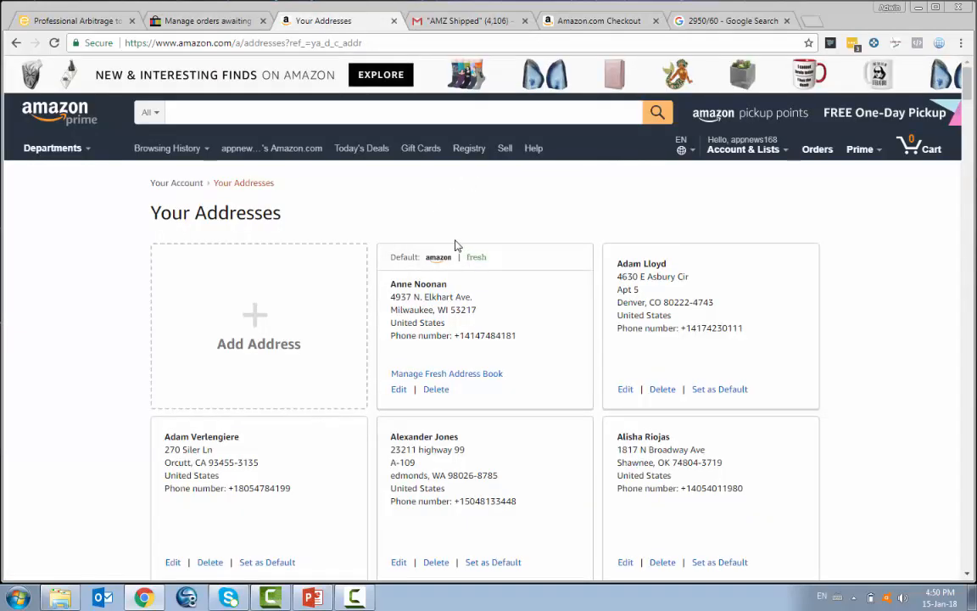
pyautogui.scroll(-15, 456, 245)
pyautogui.scroll(-20, 455, 242)
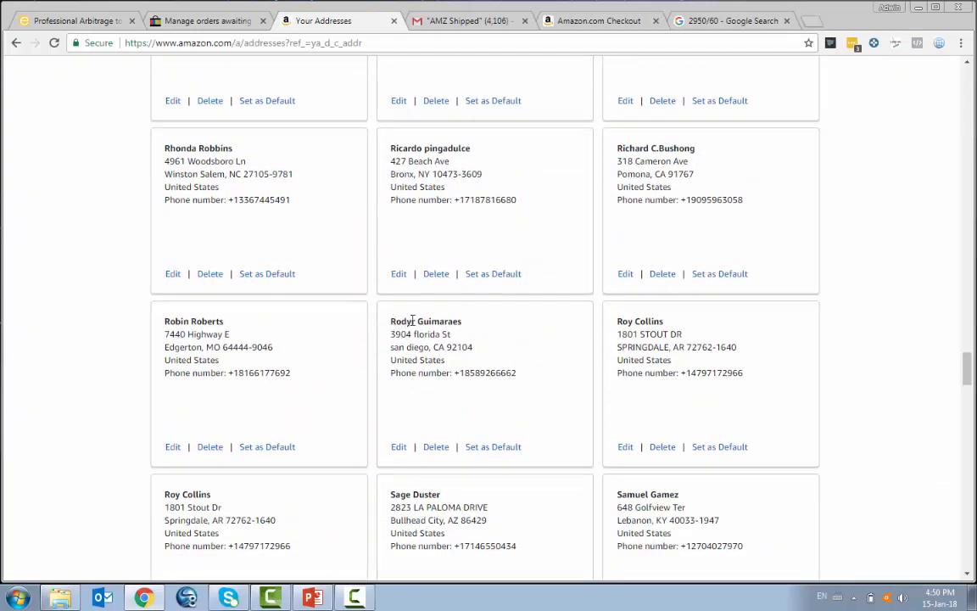
pyautogui.moveTo(392, 321); pyautogui.dragTo(470, 327)
pyautogui.click(511, 329)
pyautogui.scroll(-1, 512, 330)
pyautogui.scroll(-1, 511, 330)
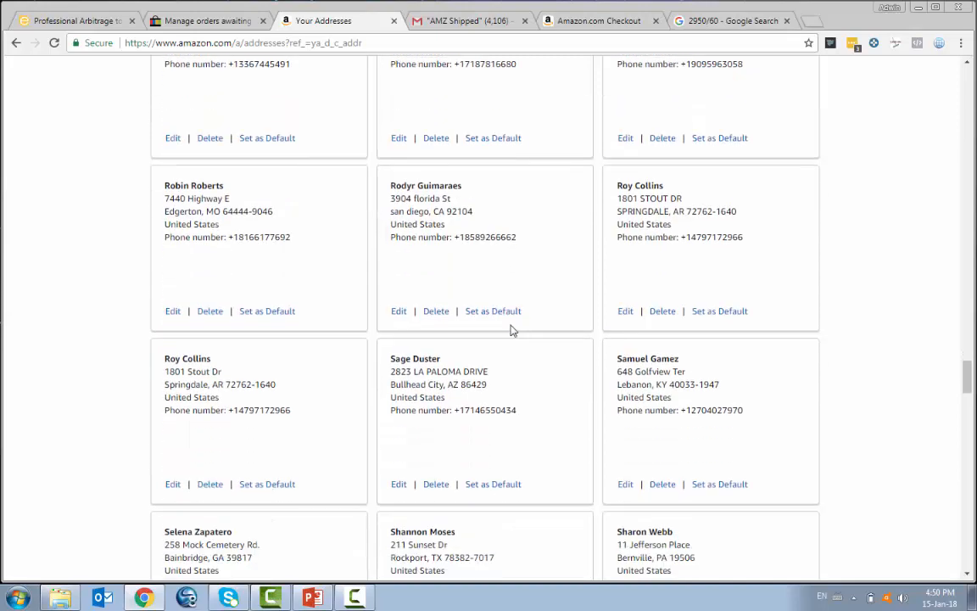
# - Read the newest Amazon shipping confirmation under Gmail's AMZ Shipped label and return to the eBay orders awaiting shipment
pyautogui.click(482, 22)
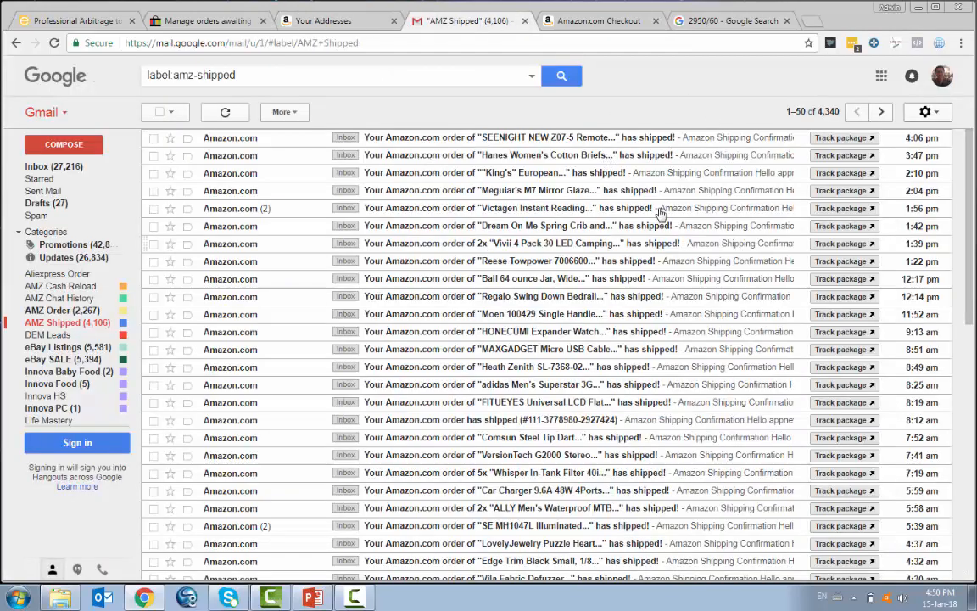
pyautogui.click(414, 142)
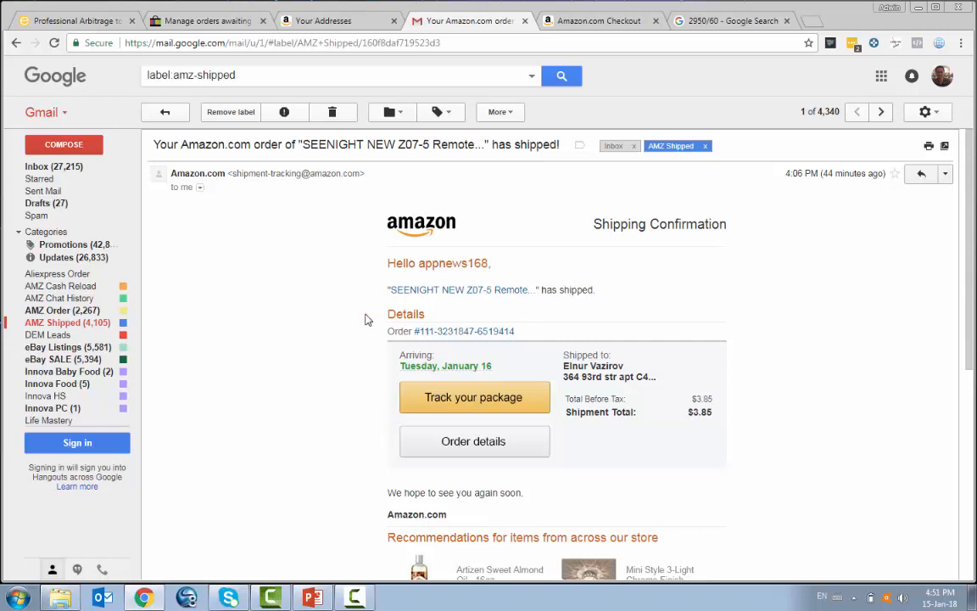
pyautogui.click(216, 22)
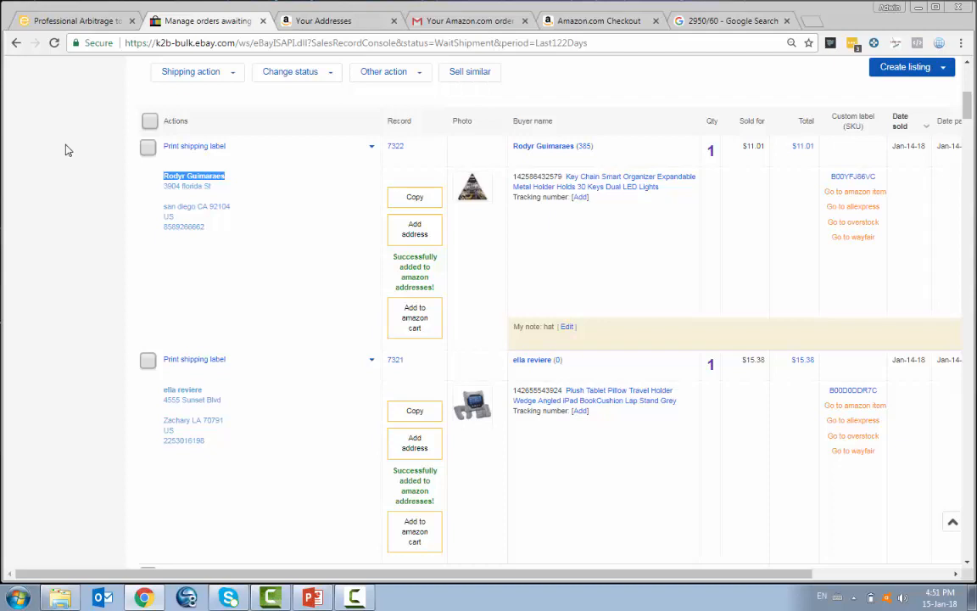
# - Review the total time saved on the dropship4arbitrage dashboard and its conversion to hours in the Google calculator
pyautogui.click(76, 22)
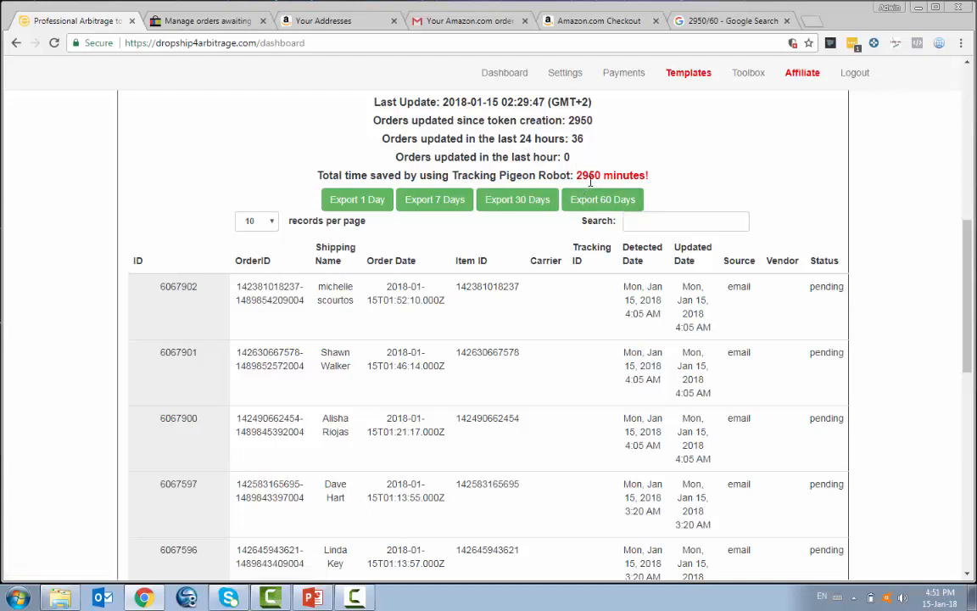
pyautogui.click(708, 20)
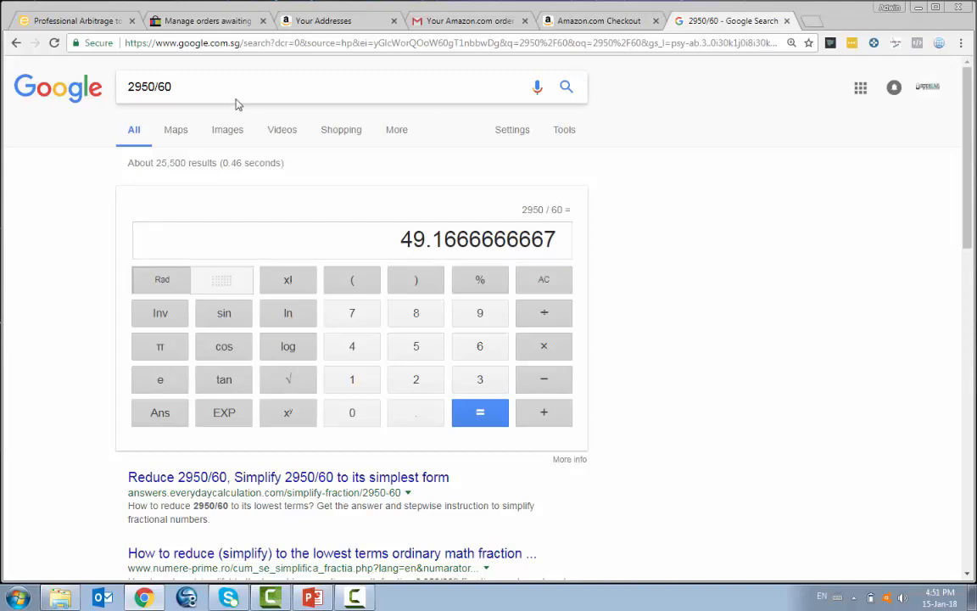
pyautogui.click(187, 89)
pyautogui.moveTo(173, 85); pyautogui.dragTo(120, 91)
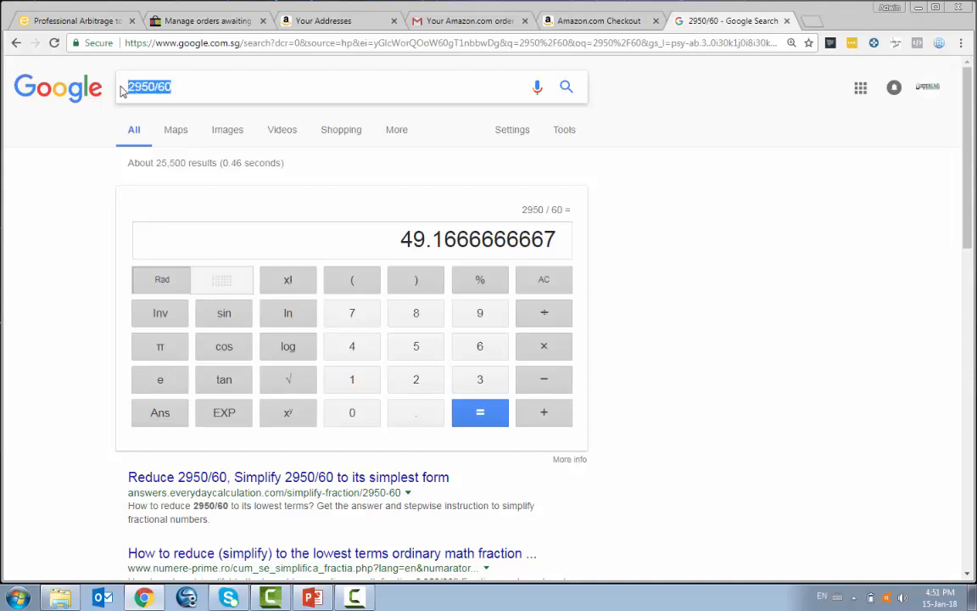
pyautogui.click(105, 23)
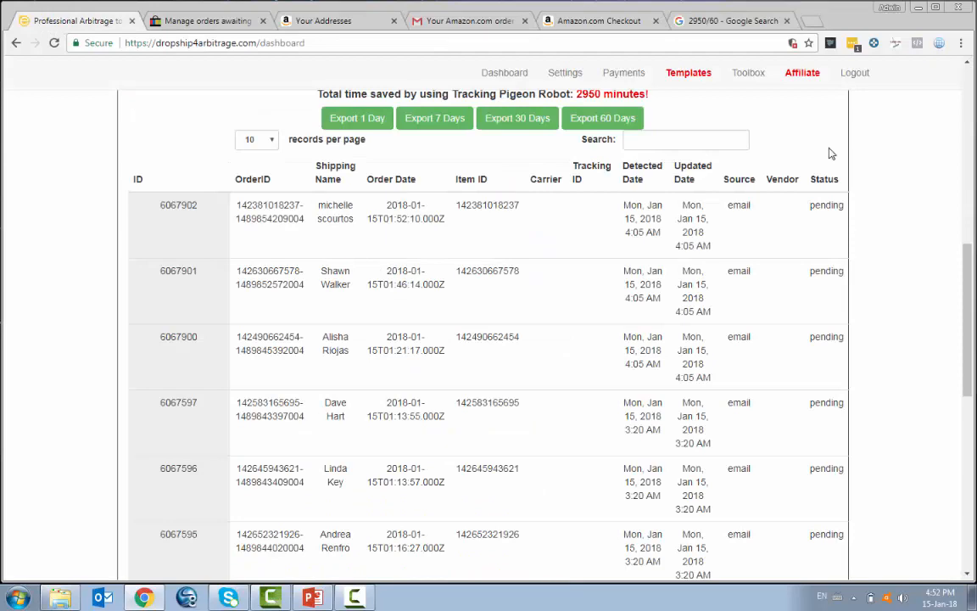
# - In the Amazon checkout, choose the first eBay order's buyer address as the shipping address and continue with it
pyautogui.click(606, 23)
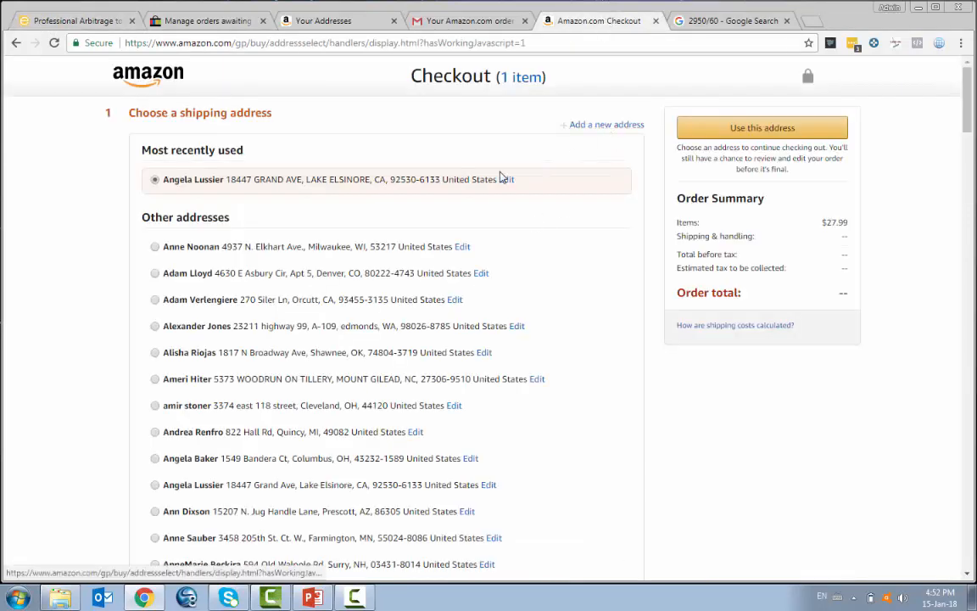
pyautogui.scroll(-1, 558, 249)
pyautogui.scroll(-12, 557, 250)
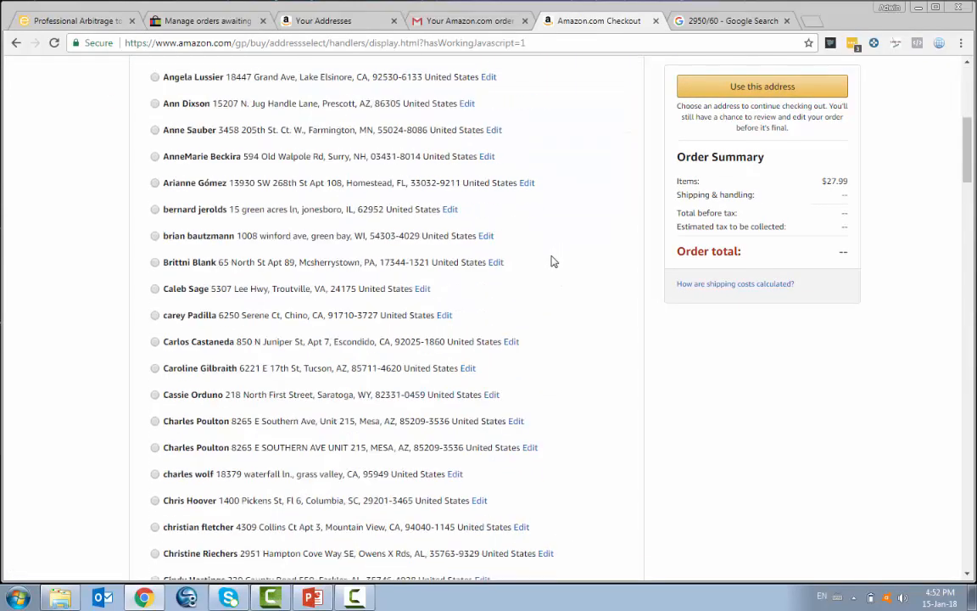
pyautogui.scroll(-7, 551, 261)
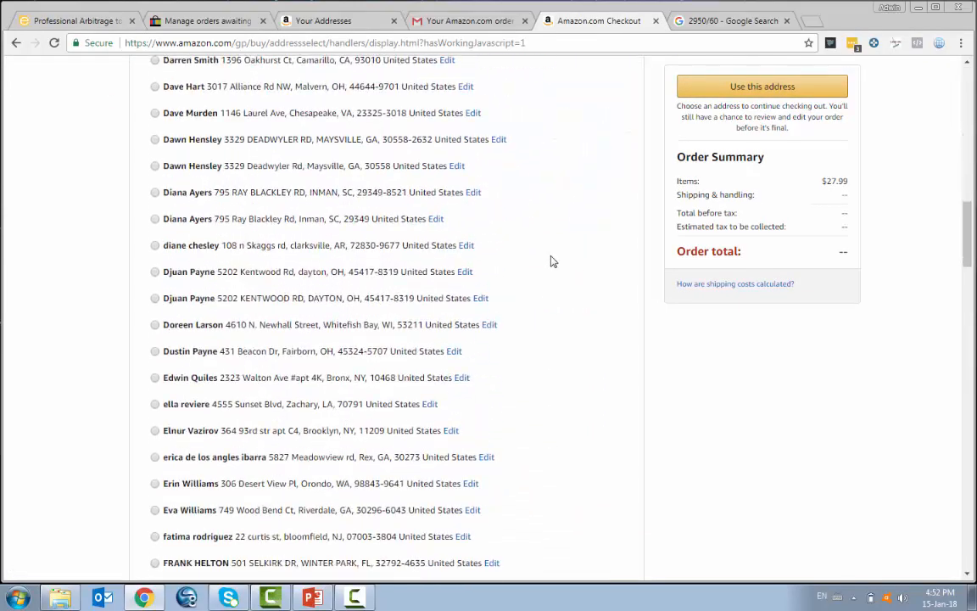
pyautogui.scroll(-13, 551, 262)
pyautogui.click(449, 374)
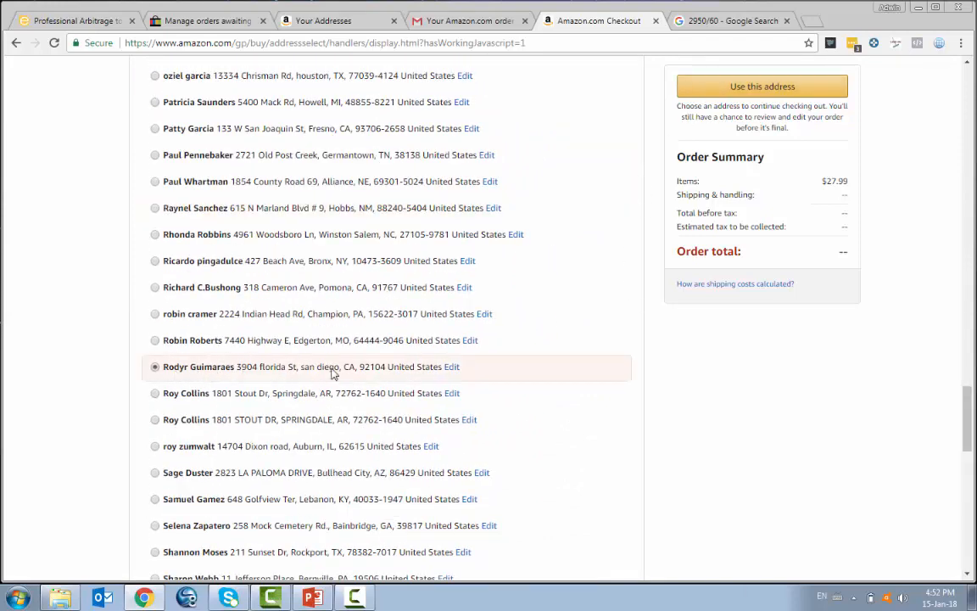
pyautogui.click(759, 90)
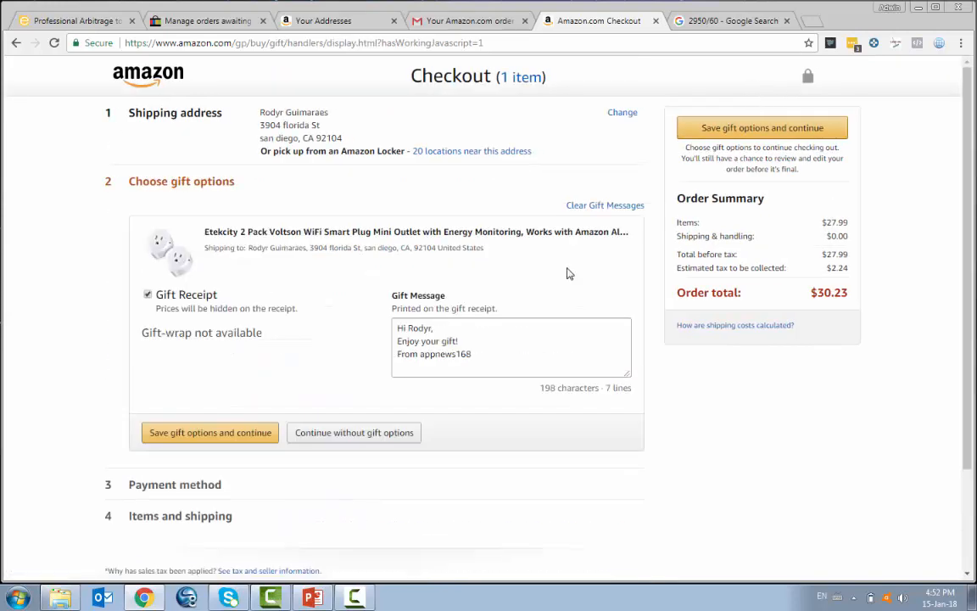
# - Replace the gift message with "Thank you very much and we look forward to your next purchase." and save the gift options
pyautogui.click(592, 208)
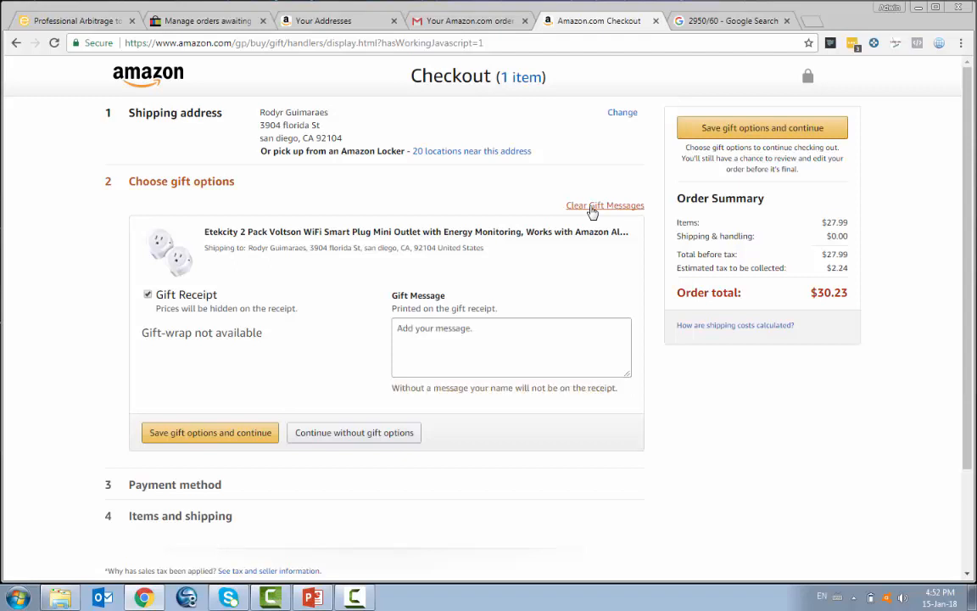
pyautogui.click(444, 343)
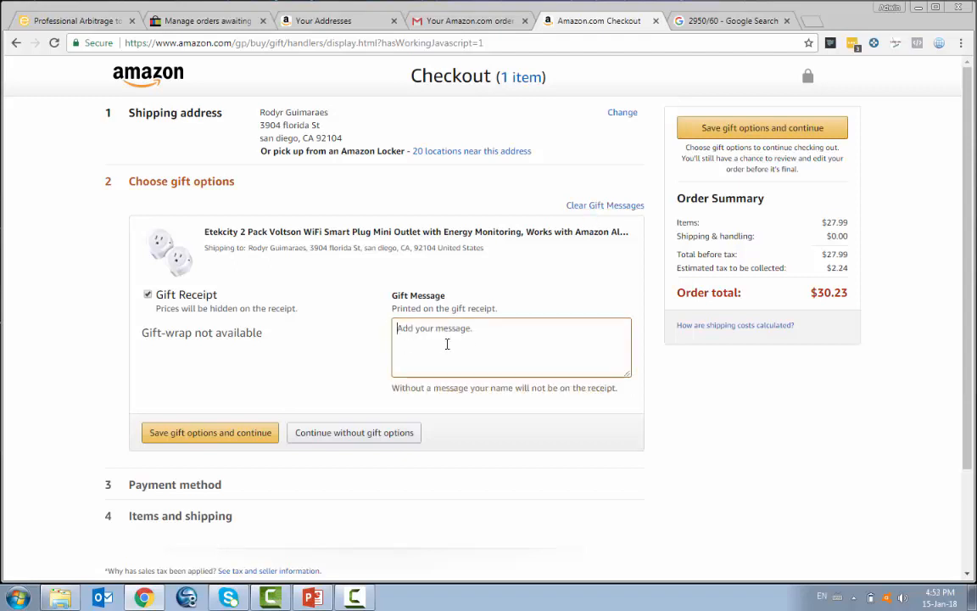
pyautogui.write('Thank ')
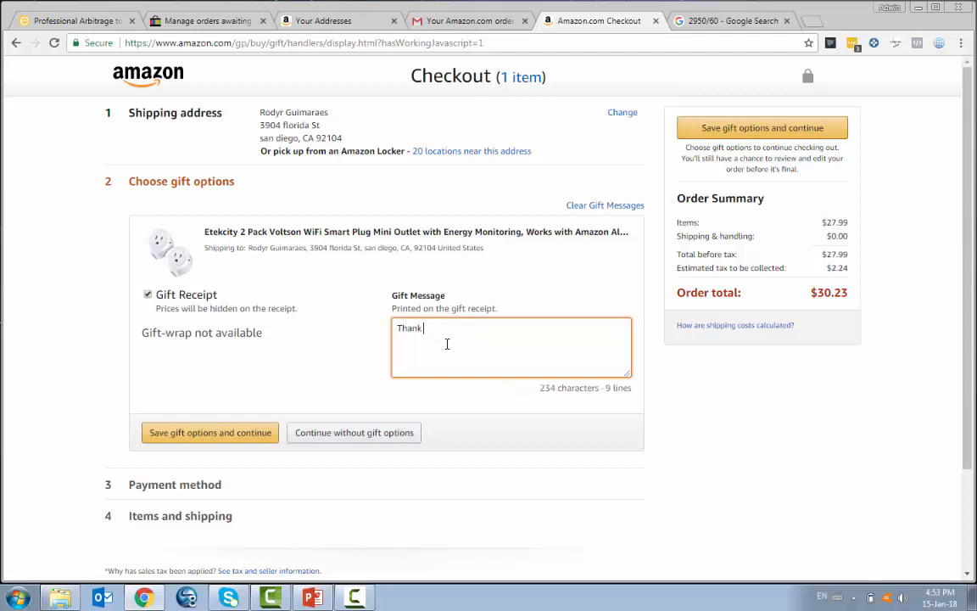
pyautogui.write('you very much  and')
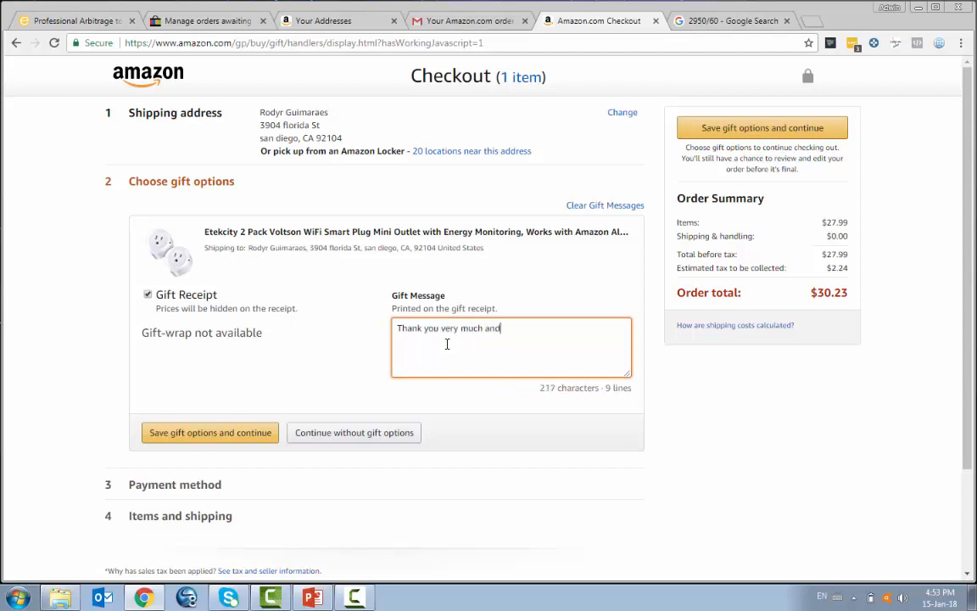
pyautogui.write(' we look forward to your ne')
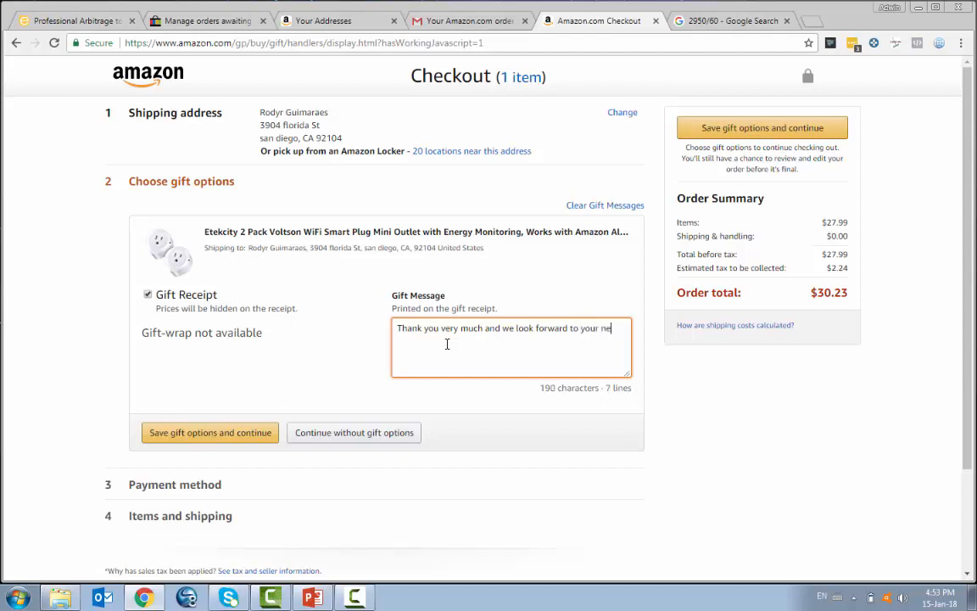
pyautogui.write('xt purchase.')
pyautogui.click(255, 435)
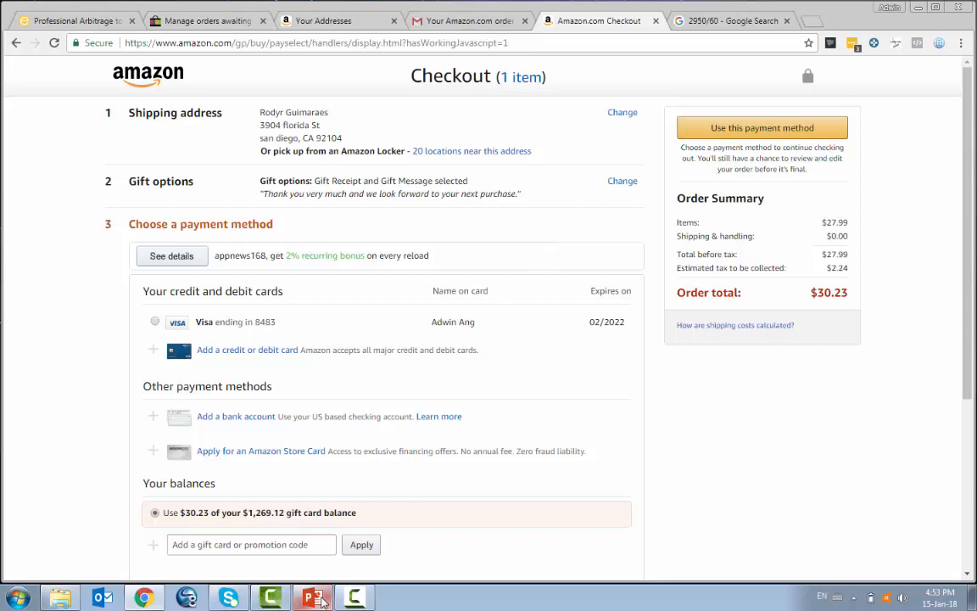
# - Switch to the PowerPoint slide show and reveal the next point on the Advantages Of Tracking Pigeon slide
pyautogui.click(314, 598)
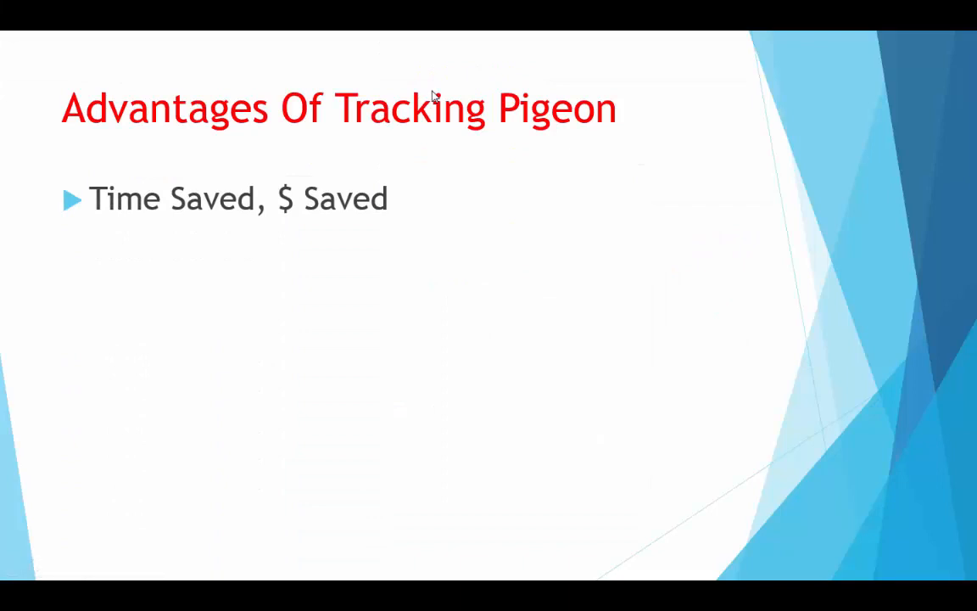
pyautogui.click(432, 97)
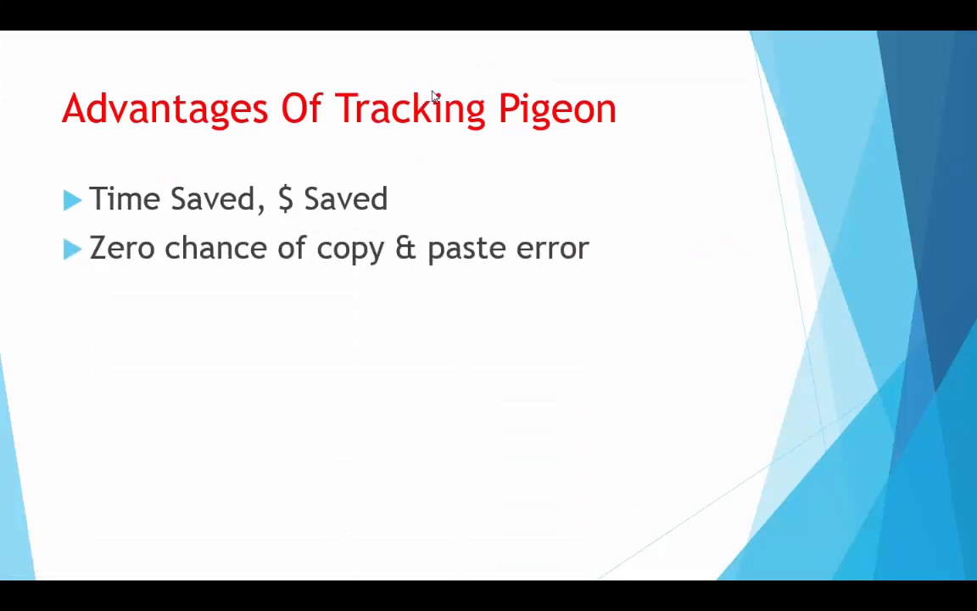